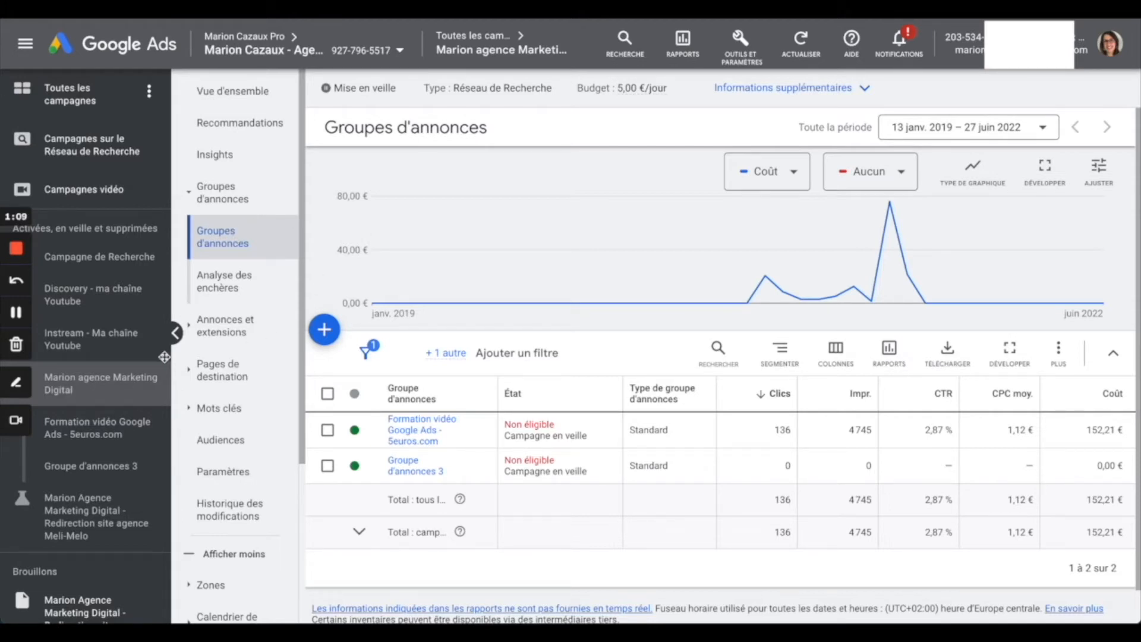
- Open the ad group "Formation vidéo Google Ads - 5euros.com" and review its search keywords
left_click(418, 429)
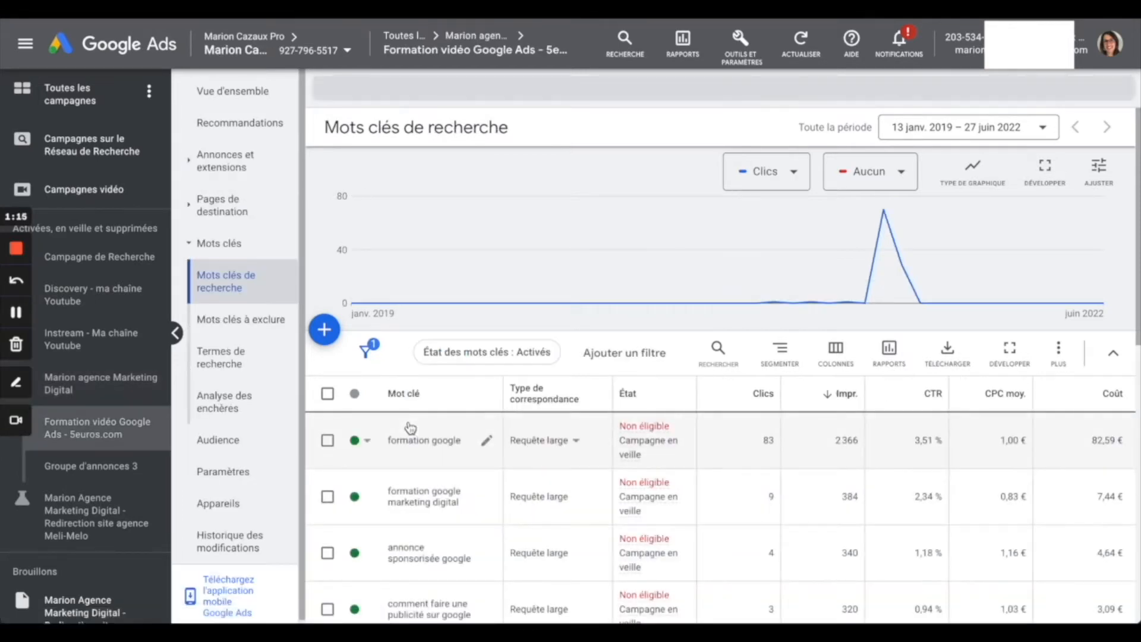
scroll(423, 544, "down", 3)
scroll(423, 544, "down", 1)
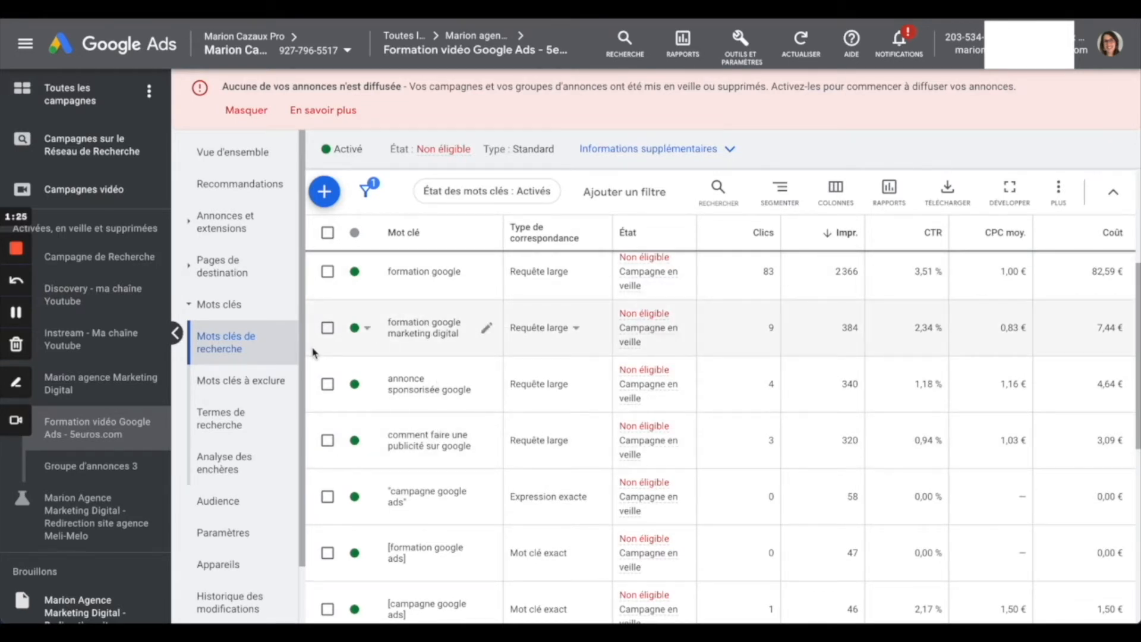
- Go to the ad group's audience page and start adding audience segments at the ad group level
left_click(222, 501)
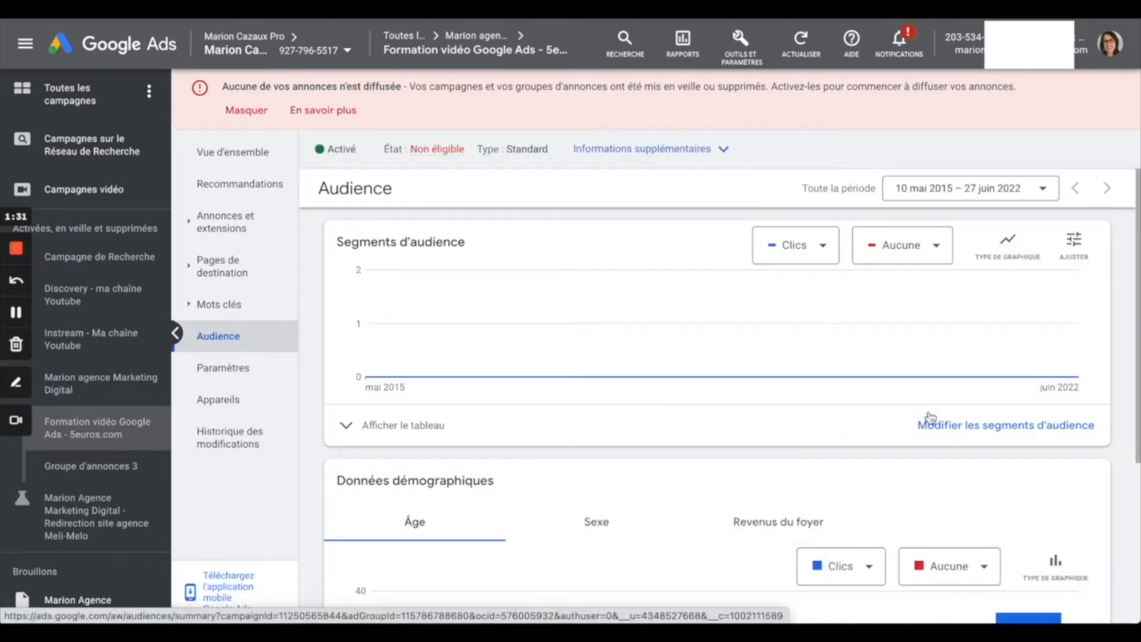
left_click(937, 427)
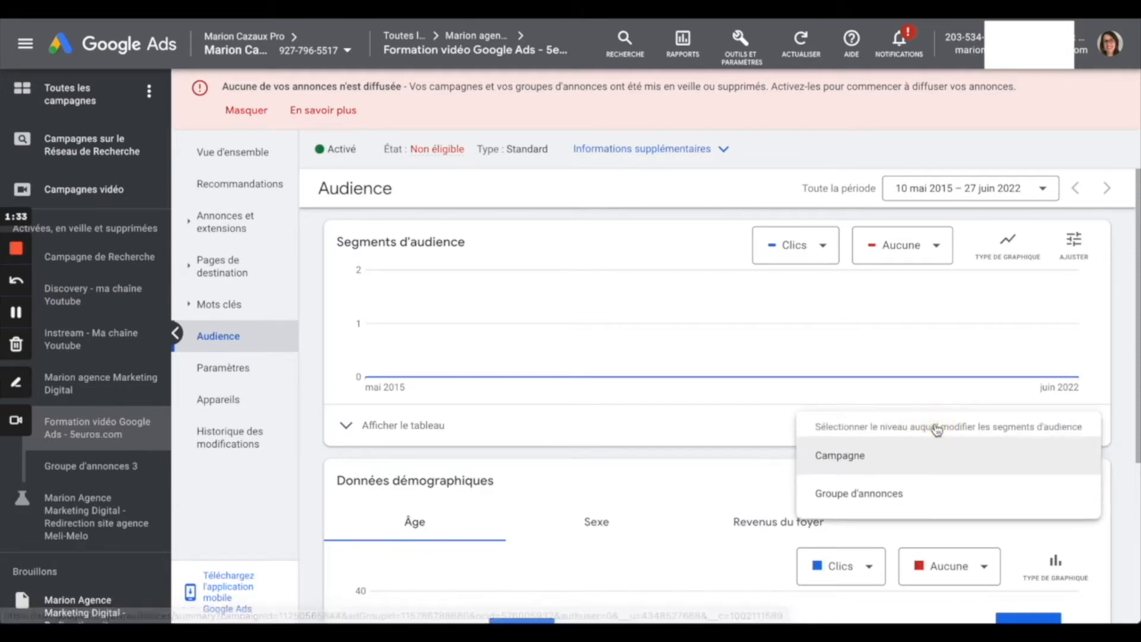
left_click(854, 495)
left_click(1019, 271)
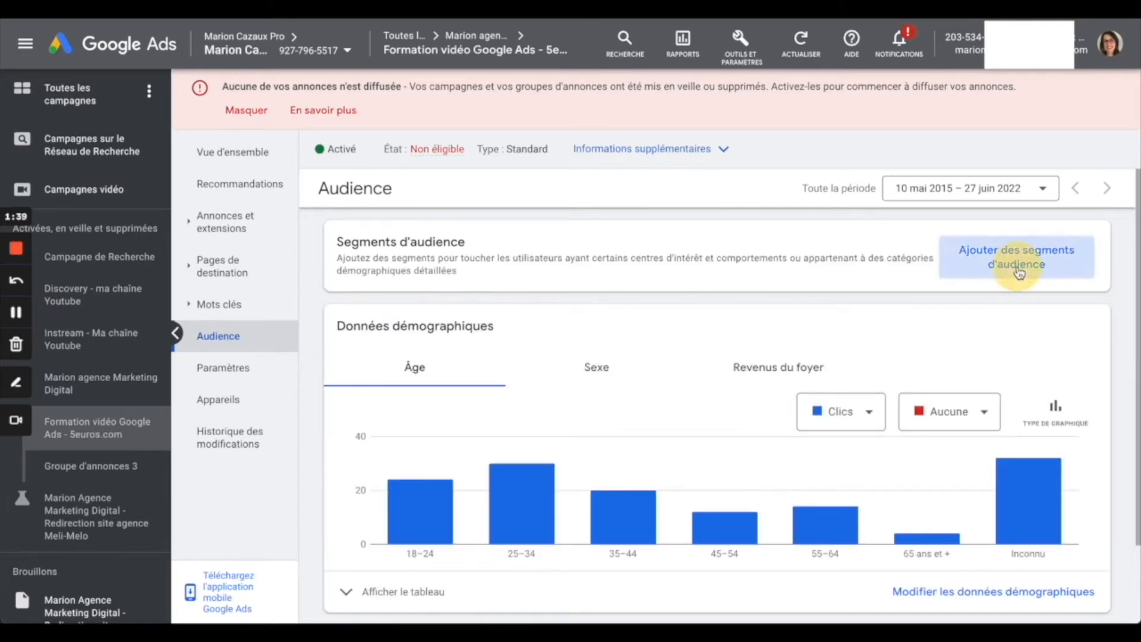
left_click(924, 319)
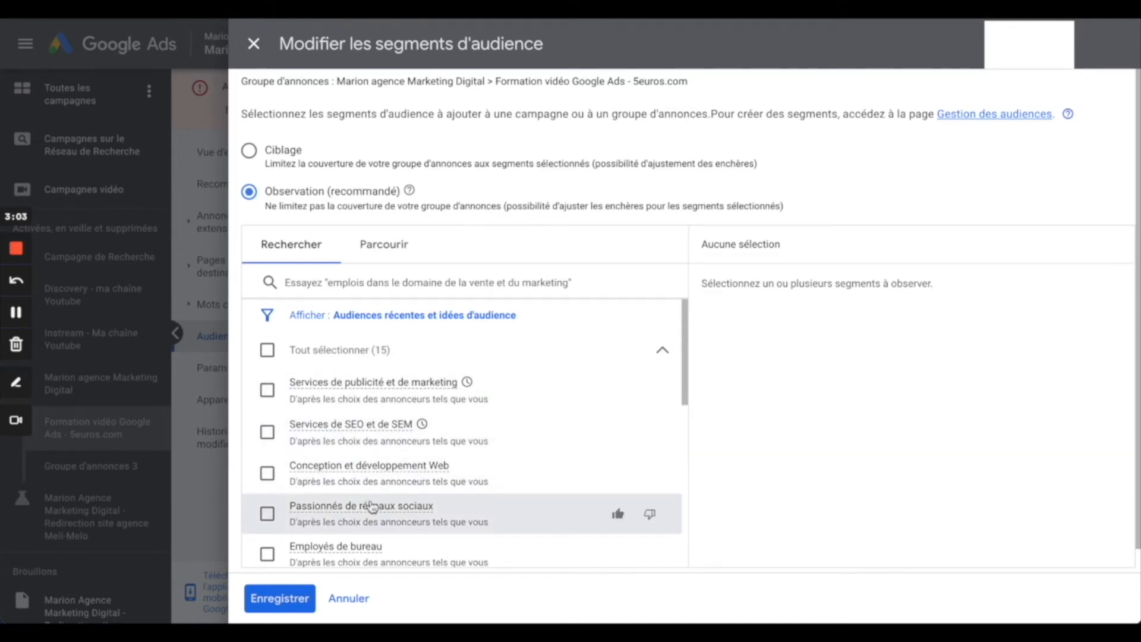
- Review the suggested audience segments and select "Services de SEO et de SEM" for observation
mouse_move(371, 507)
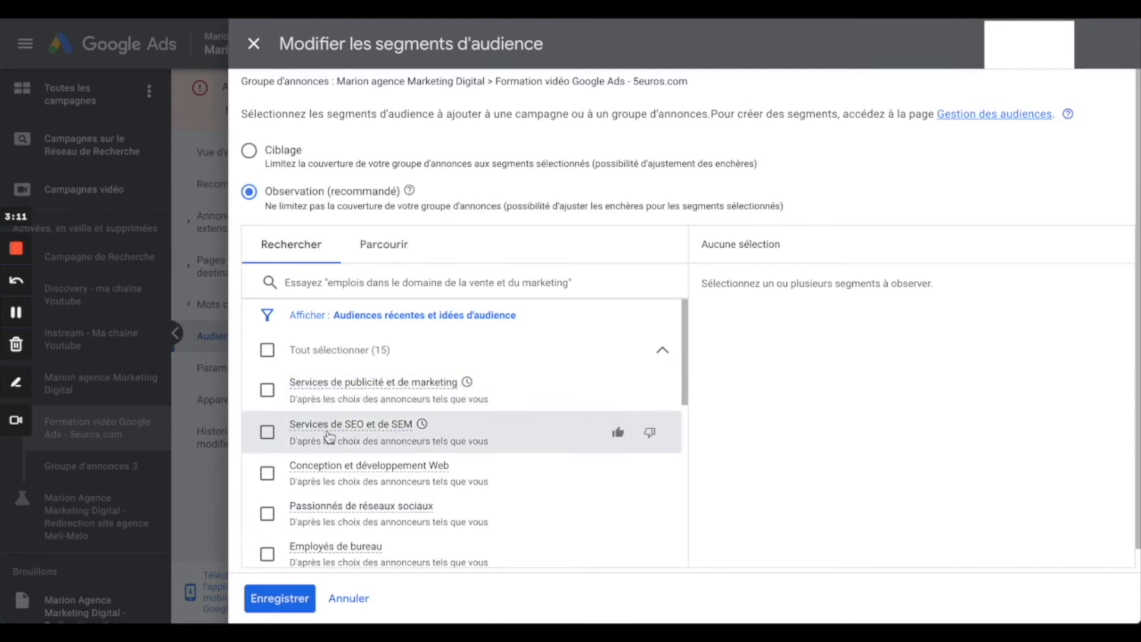
scroll(351, 535, "down", 3)
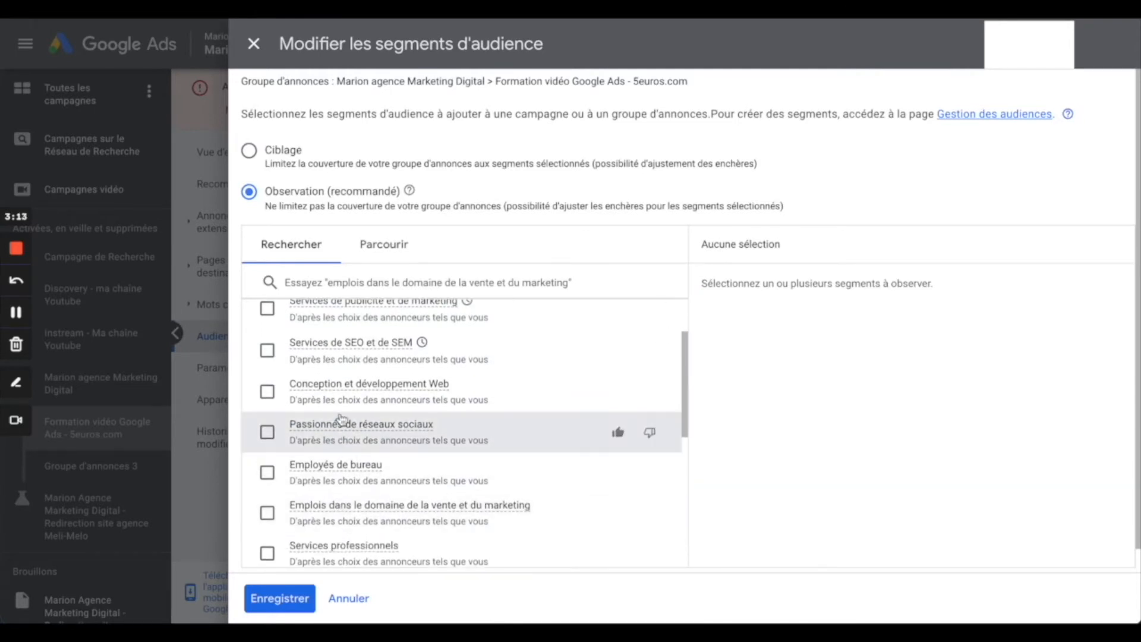
scroll(475, 443, "up", 3)
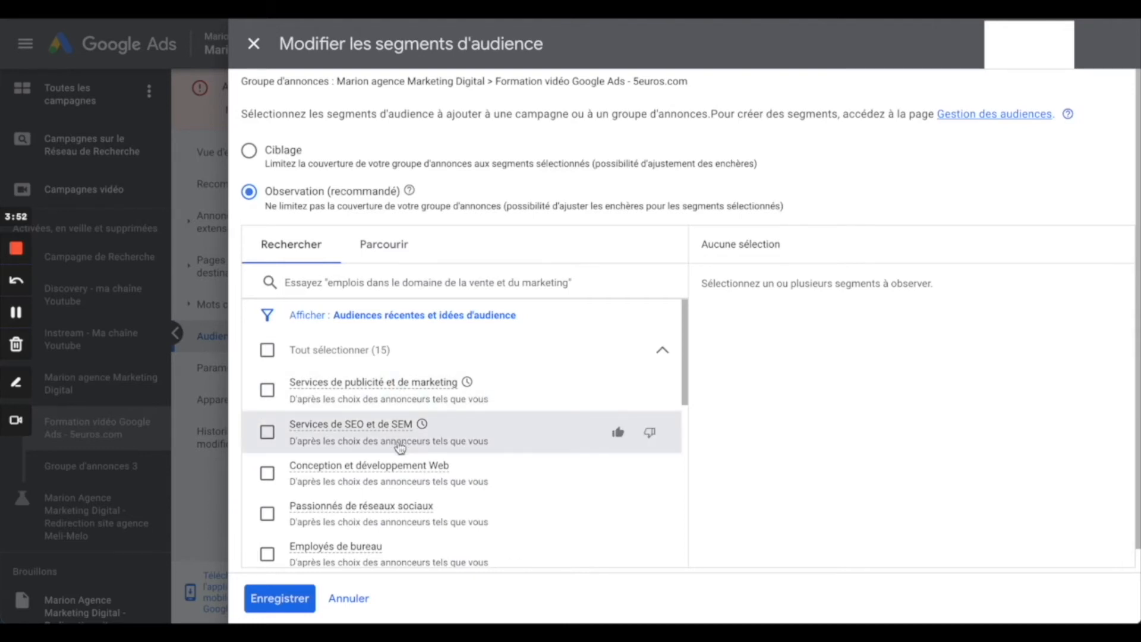
left_click(268, 433)
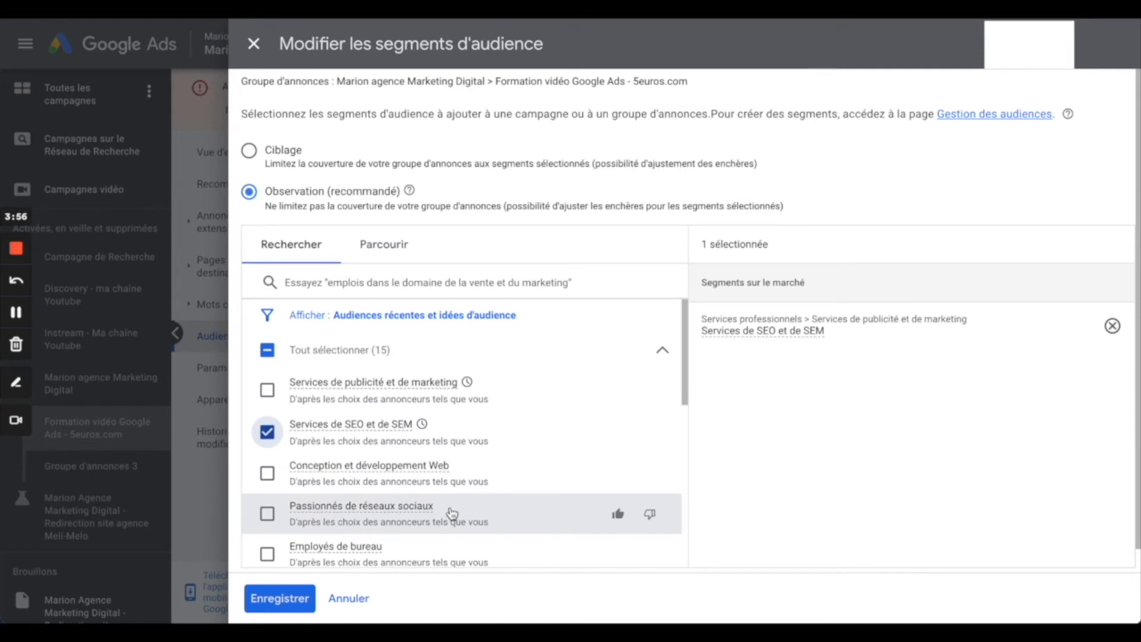
- Add the suggested segment "Emplois dans le domaine de la vente et du marketing" to the selection
scroll(453, 513, "down", 2)
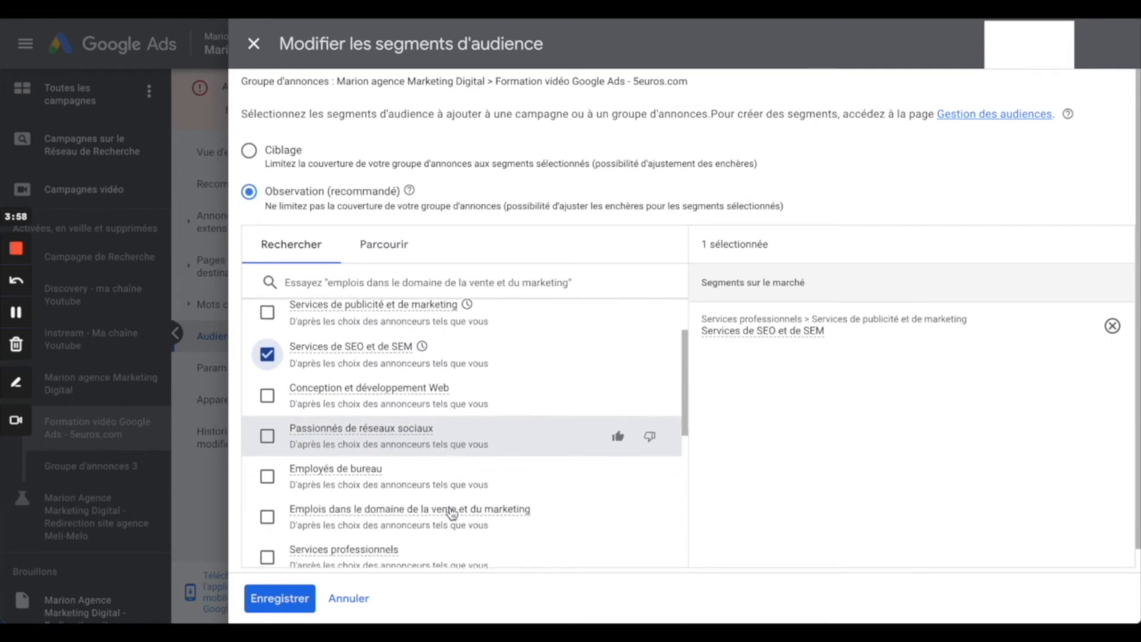
scroll(453, 514, "down", 2)
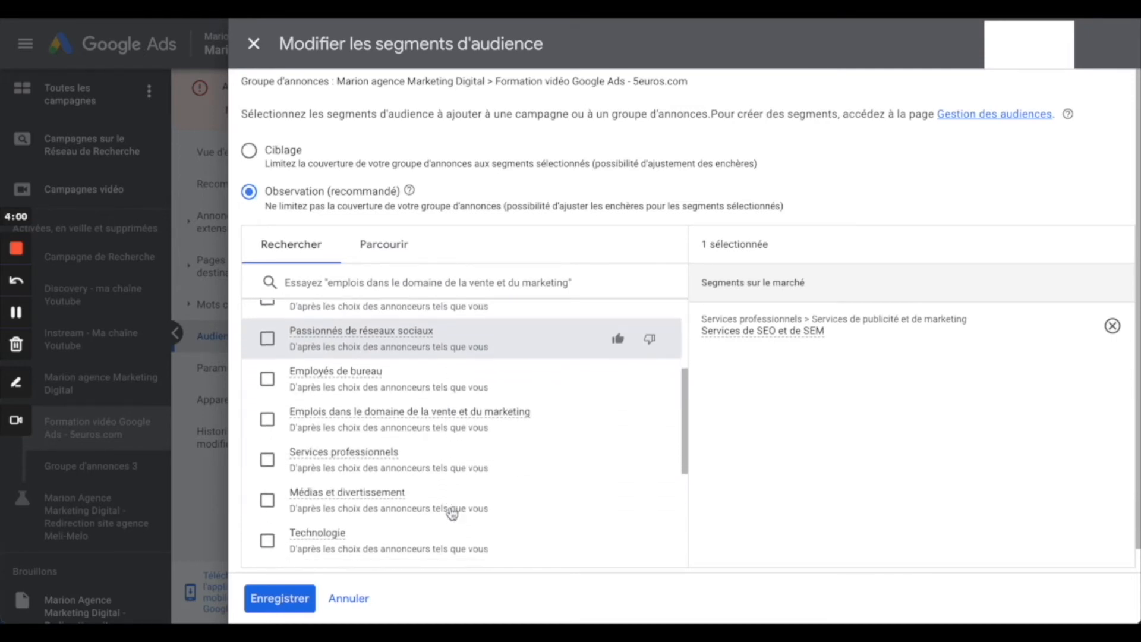
scroll(452, 513, "down", 2)
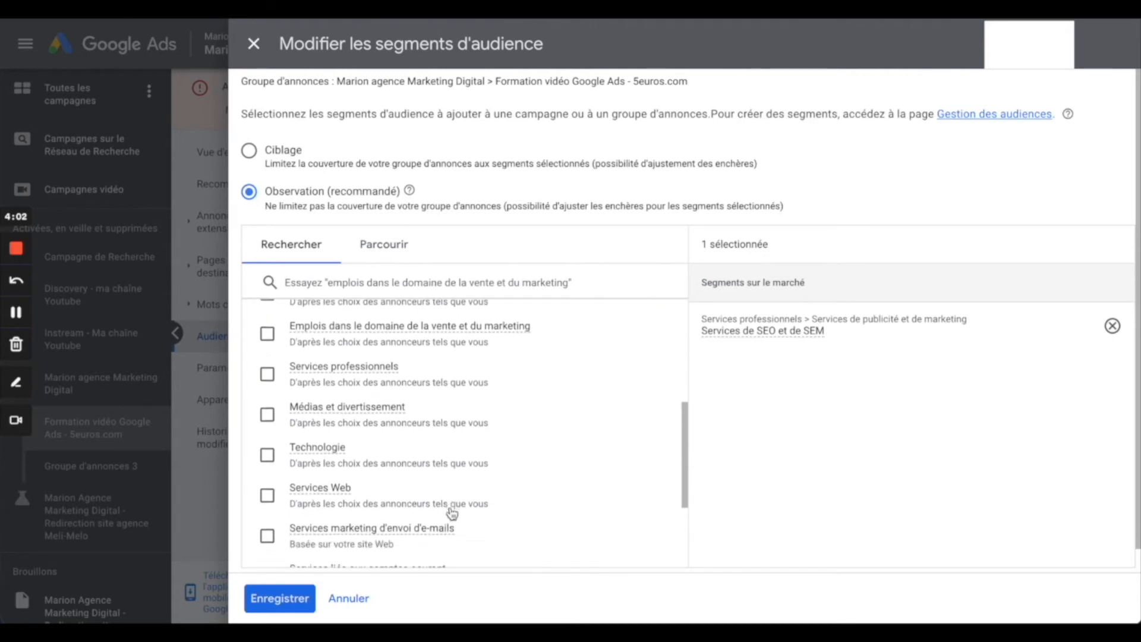
scroll(452, 514, "down", 1)
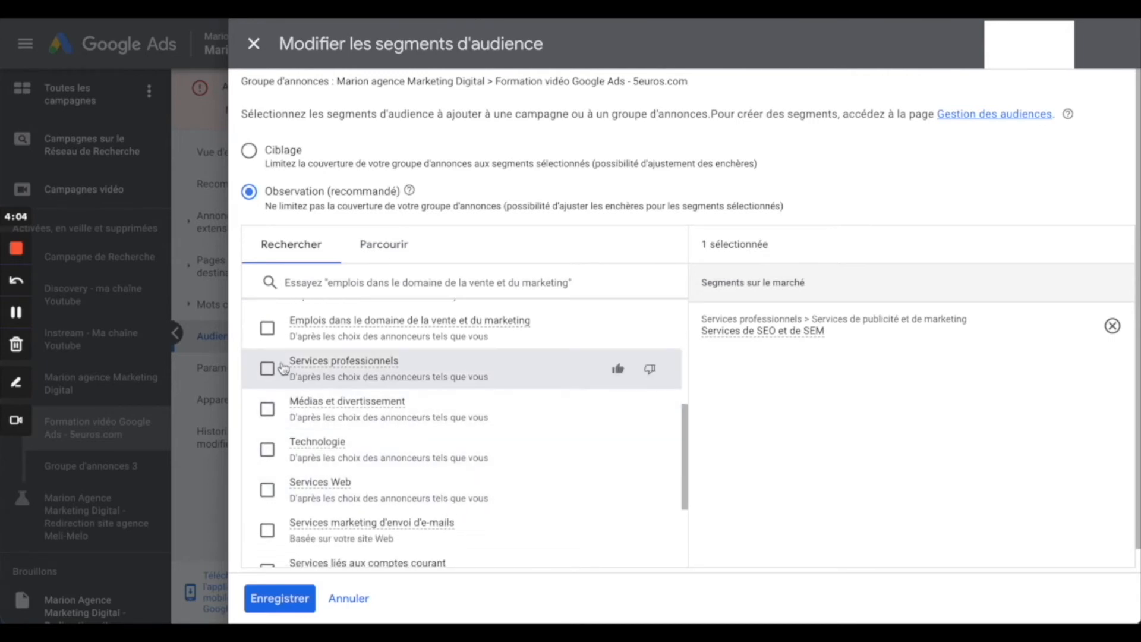
left_click(268, 337)
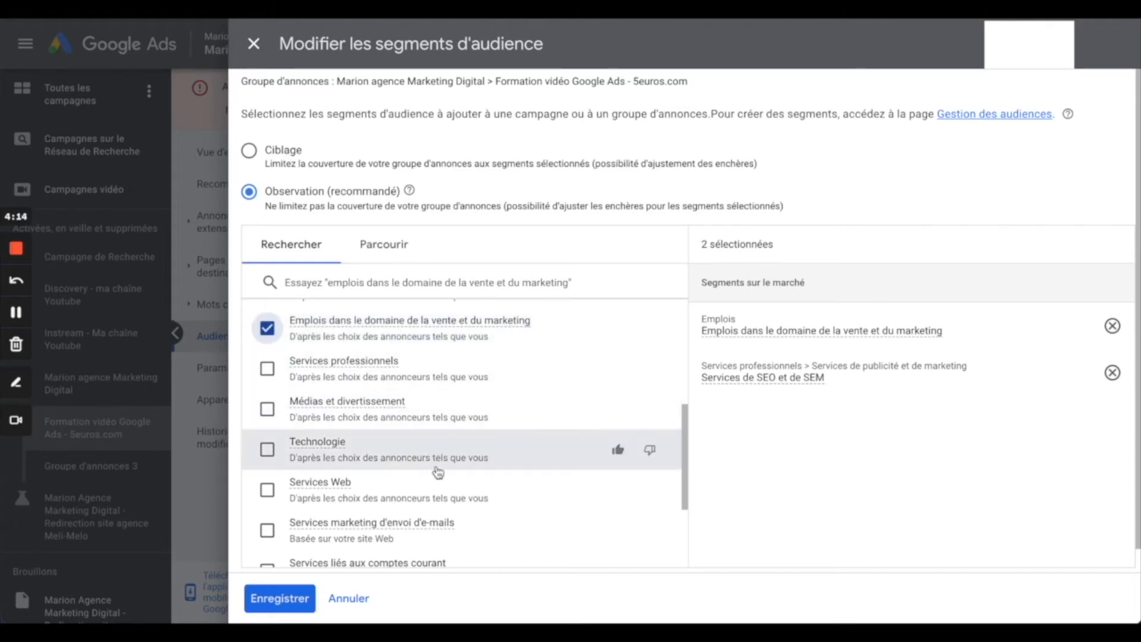
- Add the suggested segment "Services Web" to the selection and check the remaining suggestions
scroll(418, 495, "down", 1)
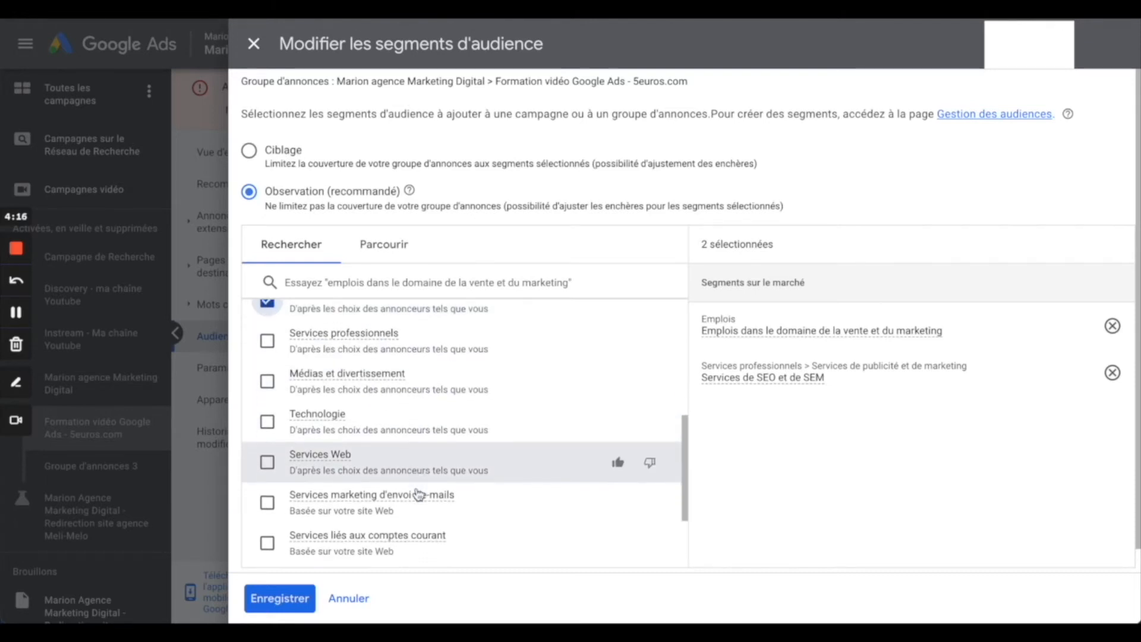
mouse_move(417, 494)
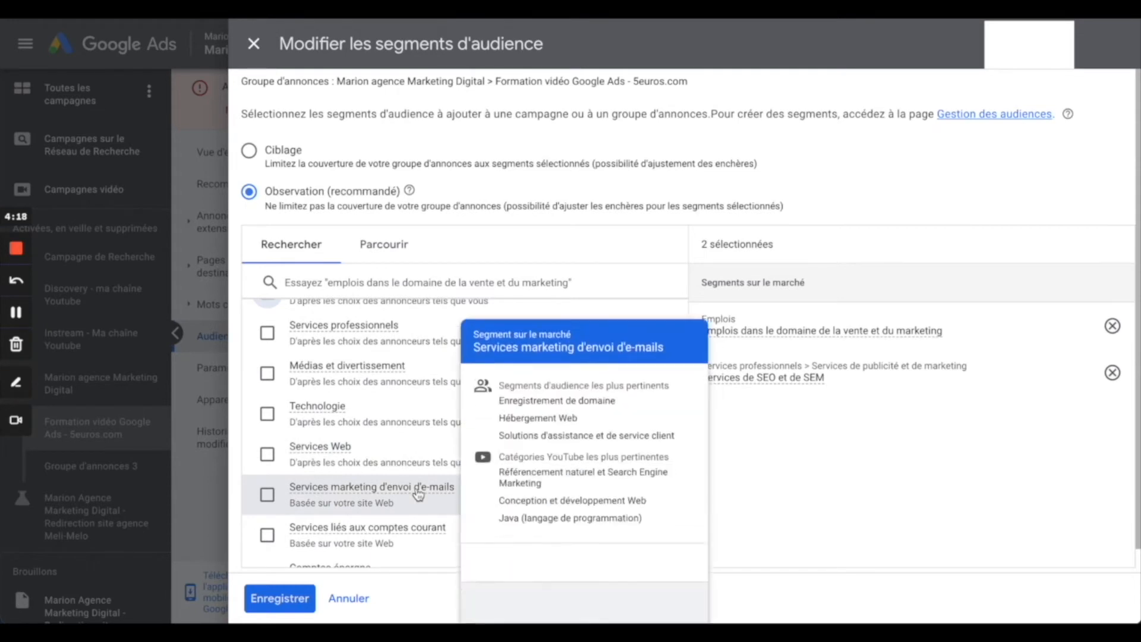
left_click(268, 453)
scroll(422, 514, "down", 3)
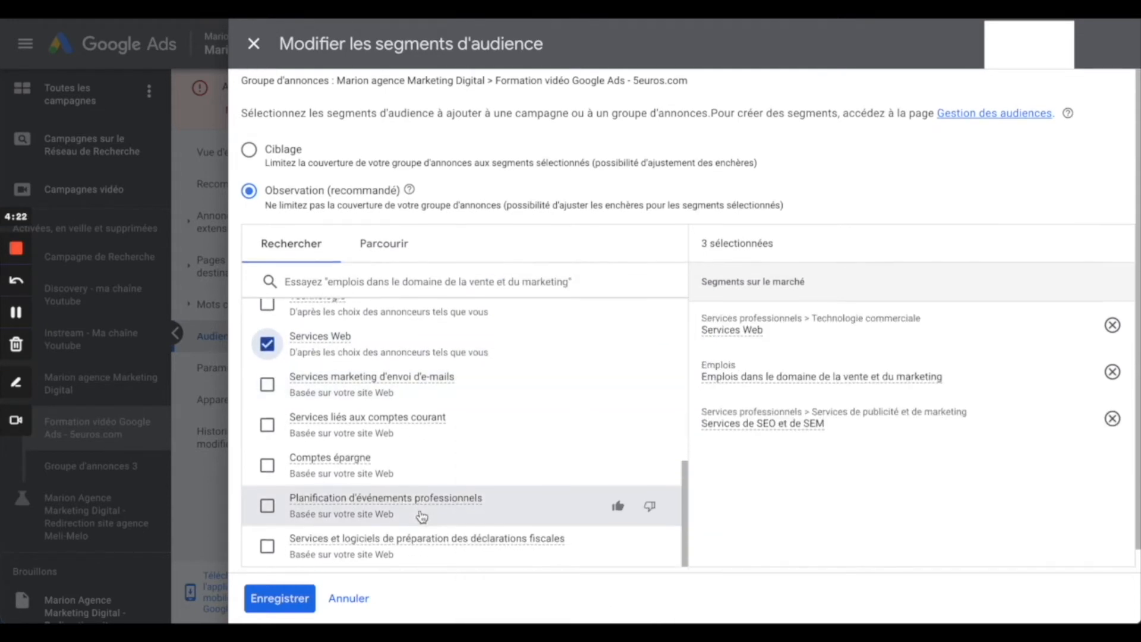
scroll(422, 514, "down", 1)
- Browse the detailed demographic categories under "Identité des utilisateurs", including the "Emplois" subcategories, and return to the category overview
left_click(385, 222)
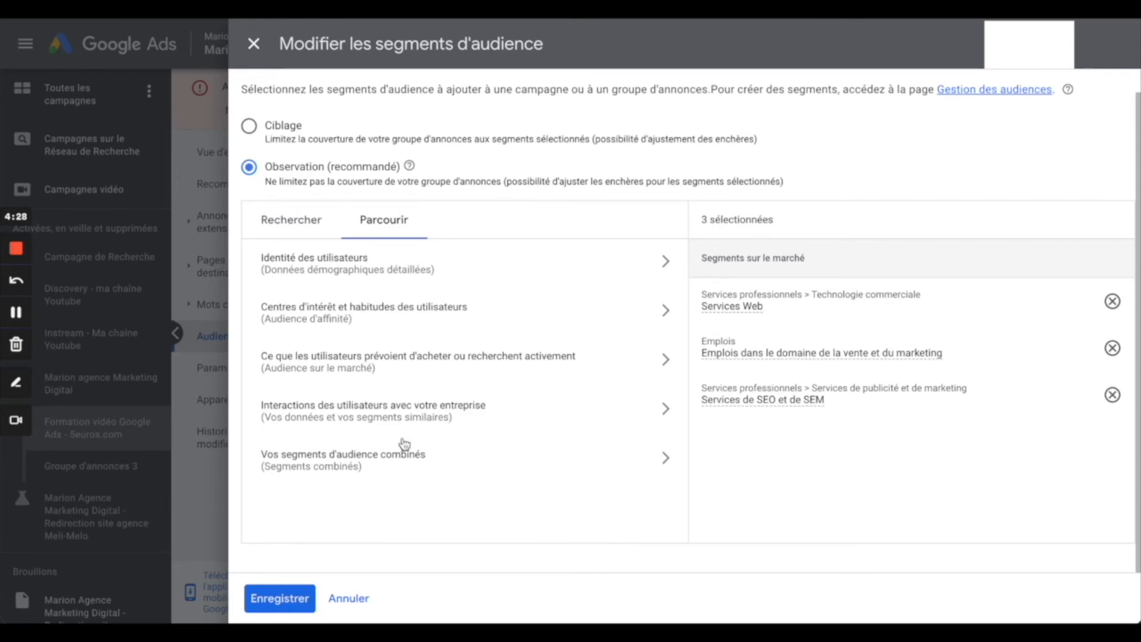
left_click(382, 273)
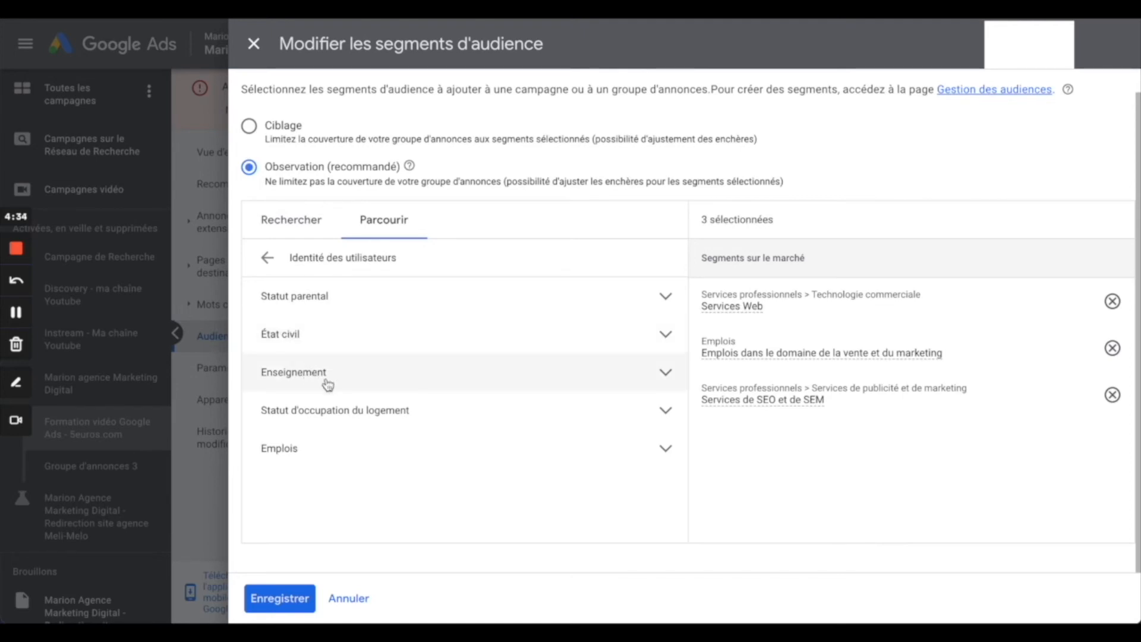
left_click(332, 411)
left_click(333, 412)
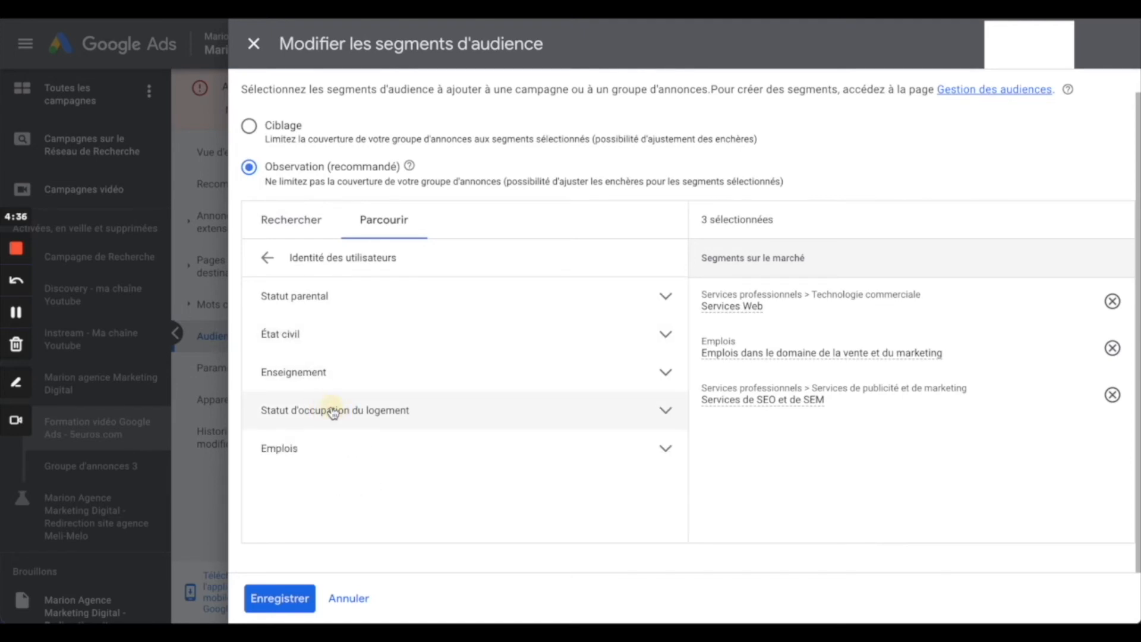
left_click(307, 454)
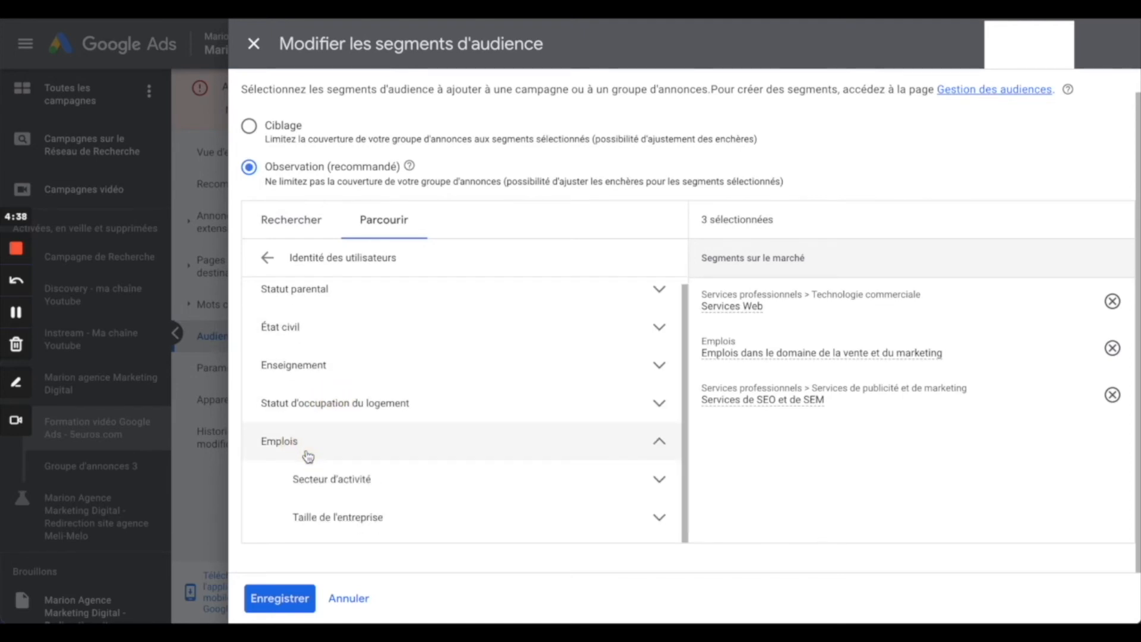
left_click(306, 454)
left_click(267, 258)
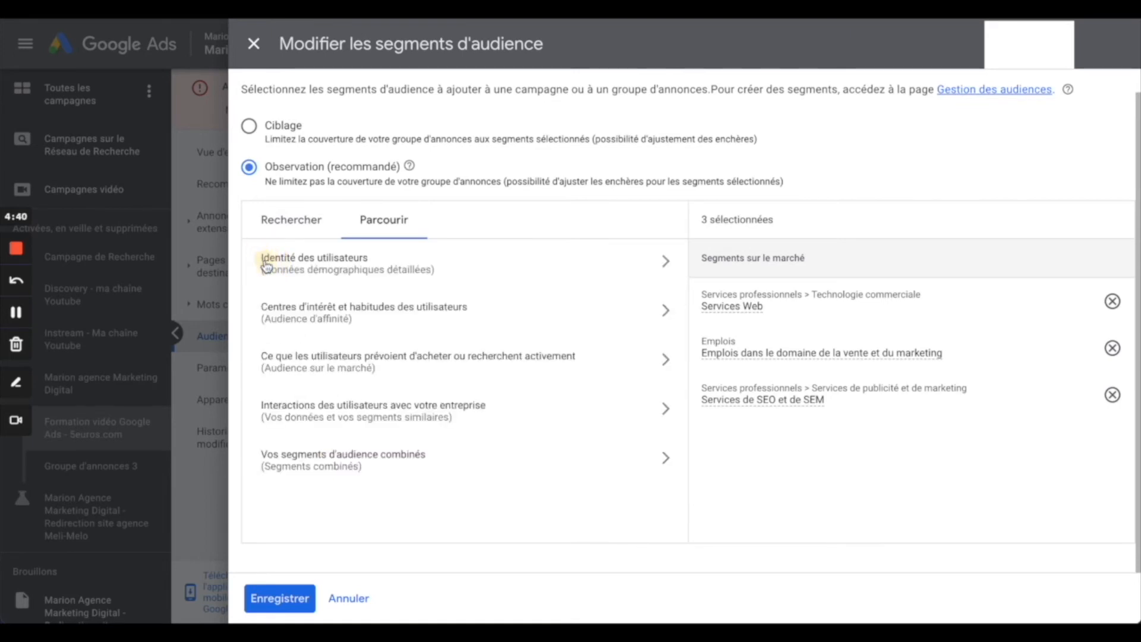
- Look through the affinity segments under "Centres d'intérêt et habitudes des utilisateurs" and return to the category overview
left_click(299, 325)
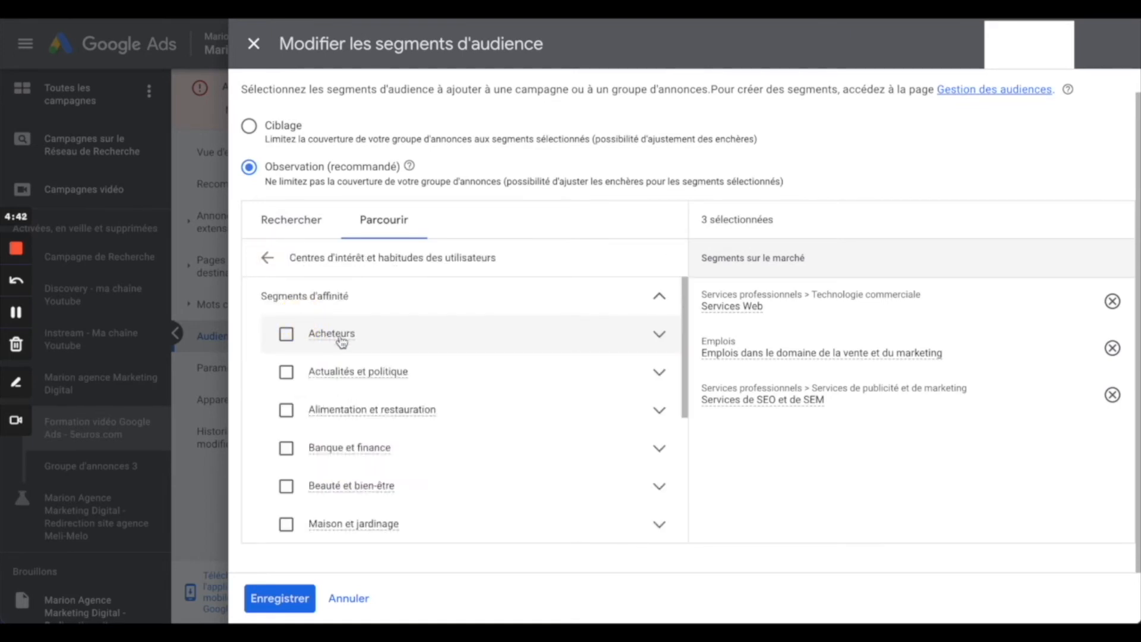
mouse_move(340, 336)
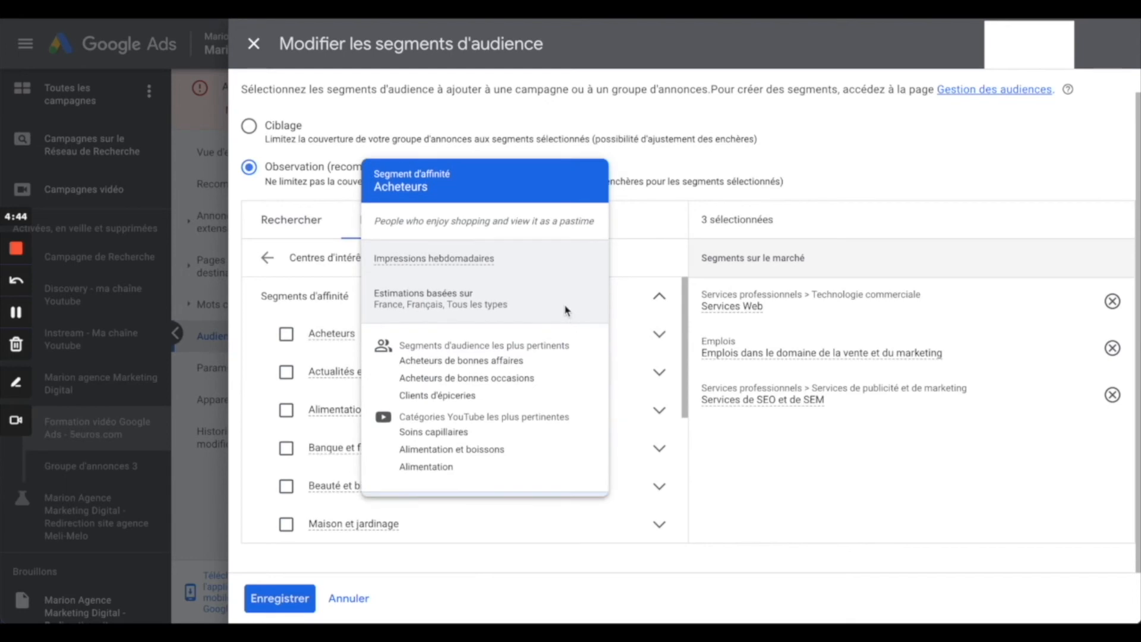
scroll(303, 480, "down", 1)
scroll(303, 480, "down", 5)
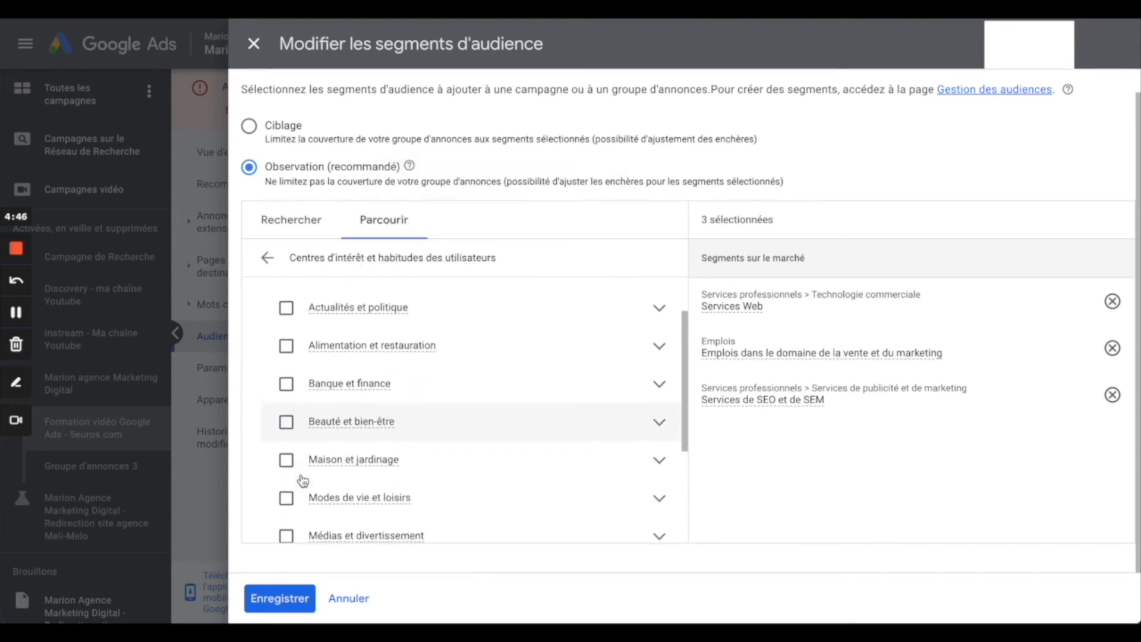
scroll(303, 480, "down", 1)
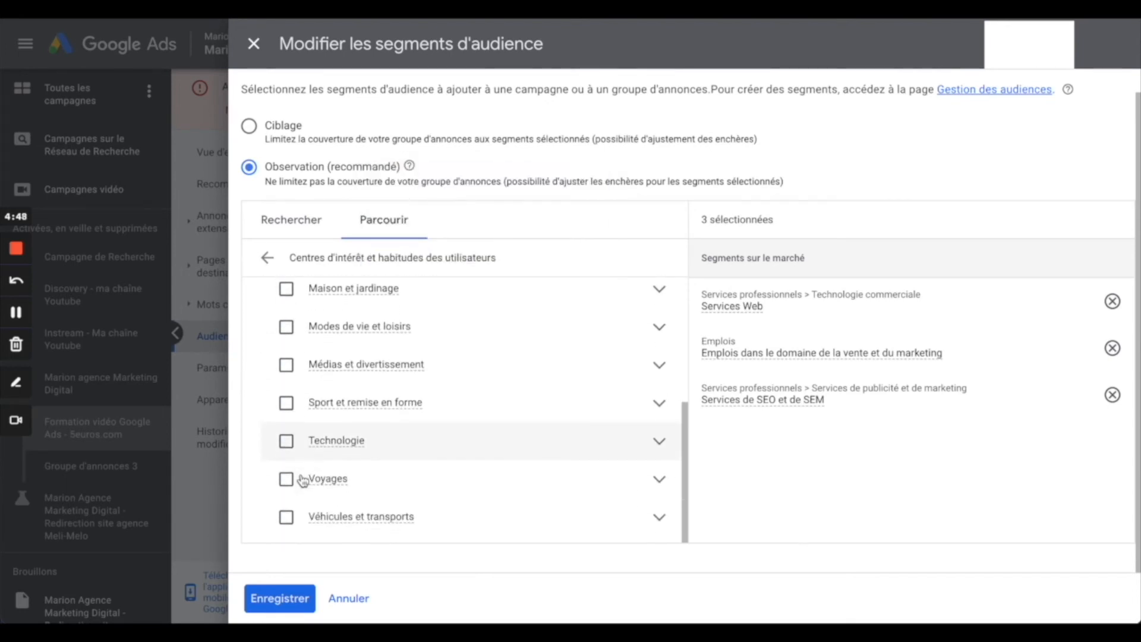
scroll(303, 480, "up", 6)
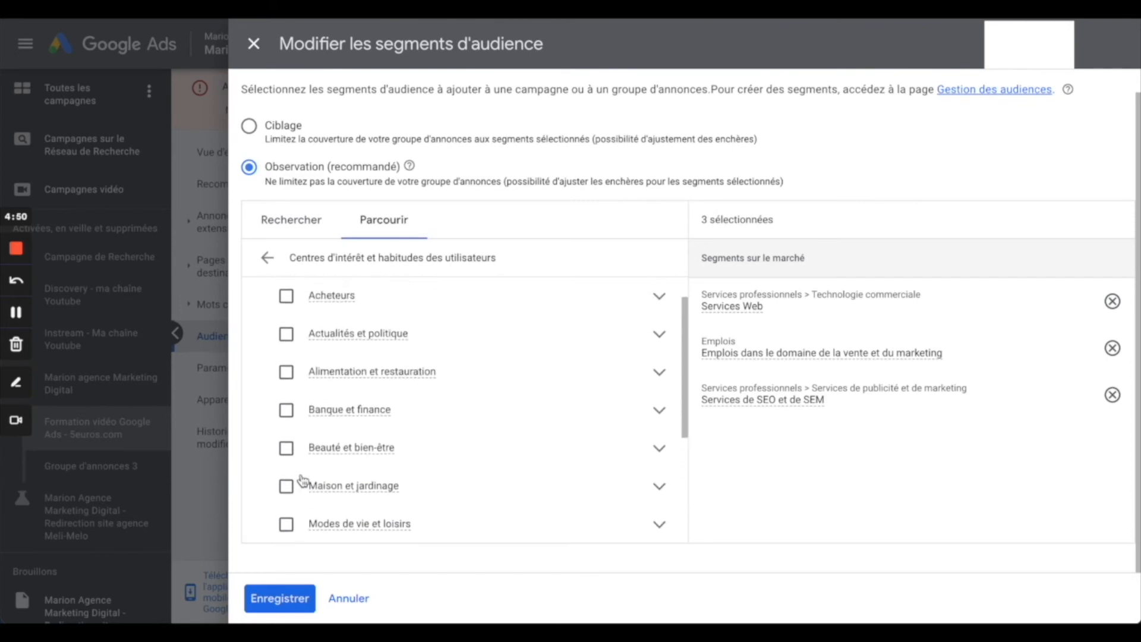
left_click(268, 258)
- Add the whole "Enseignement" in-market segment from "Ce que les utilisateurs prévoient d'acheter ou recherchent activement", inspecting its subcategories first
left_click(376, 365)
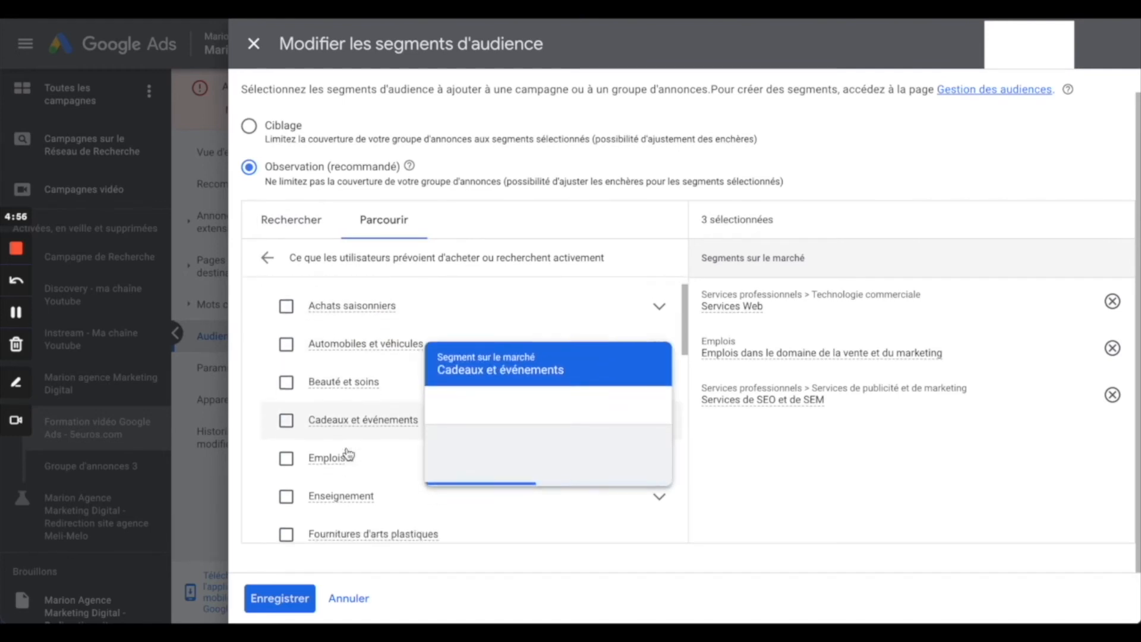
scroll(348, 453, "down", 4)
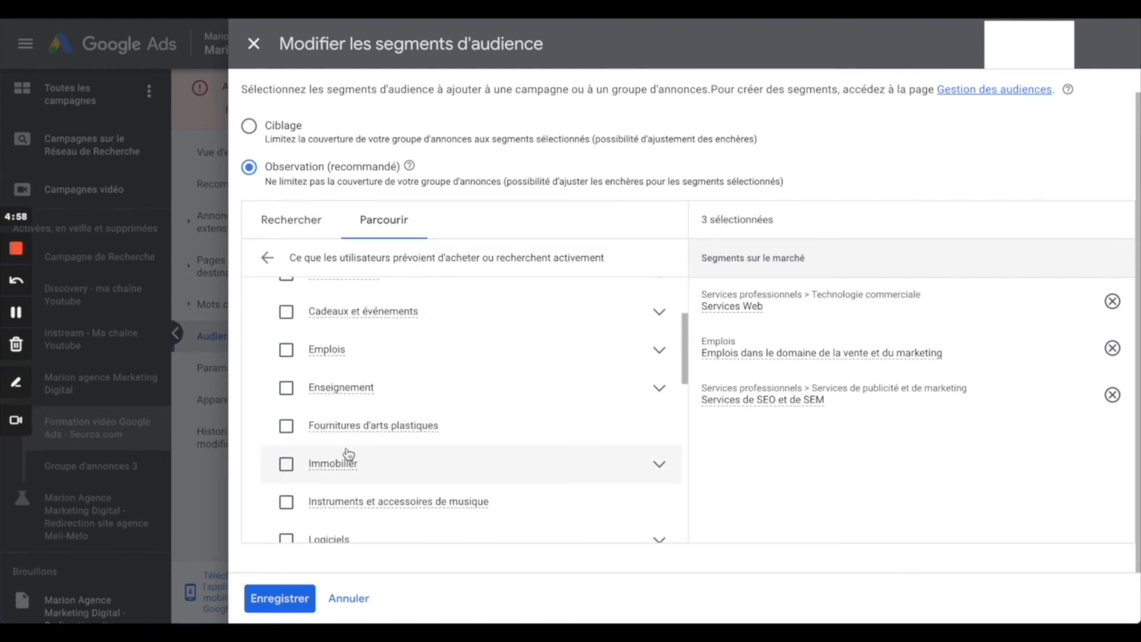
scroll(347, 452, "down", 1)
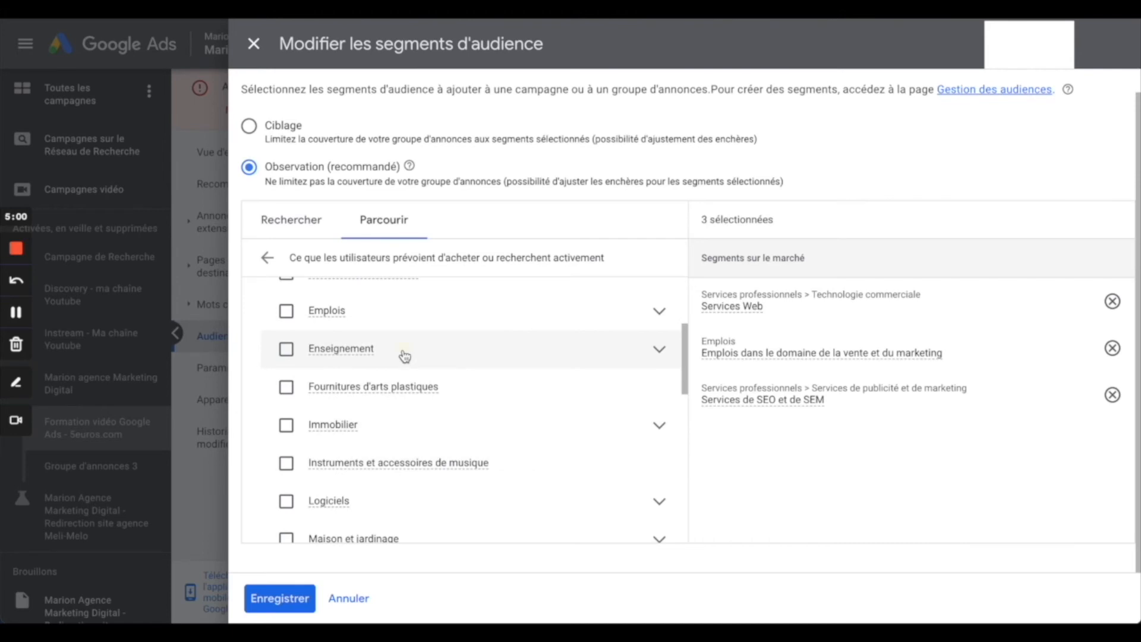
left_click(405, 356)
left_click(429, 355)
left_click(660, 352)
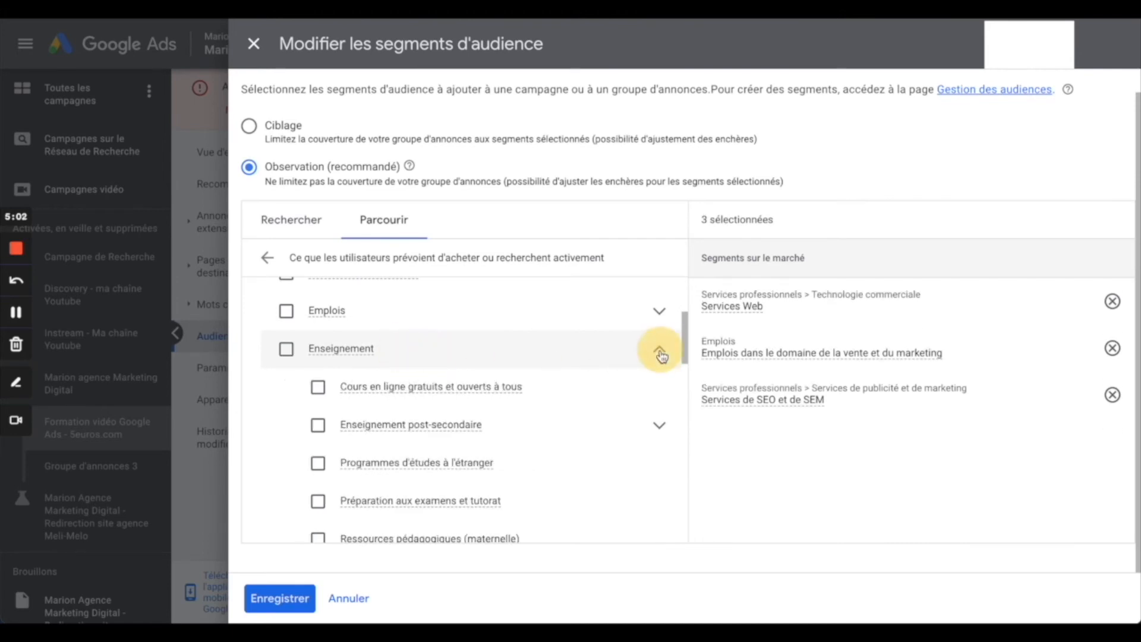
scroll(505, 433, "down", 1)
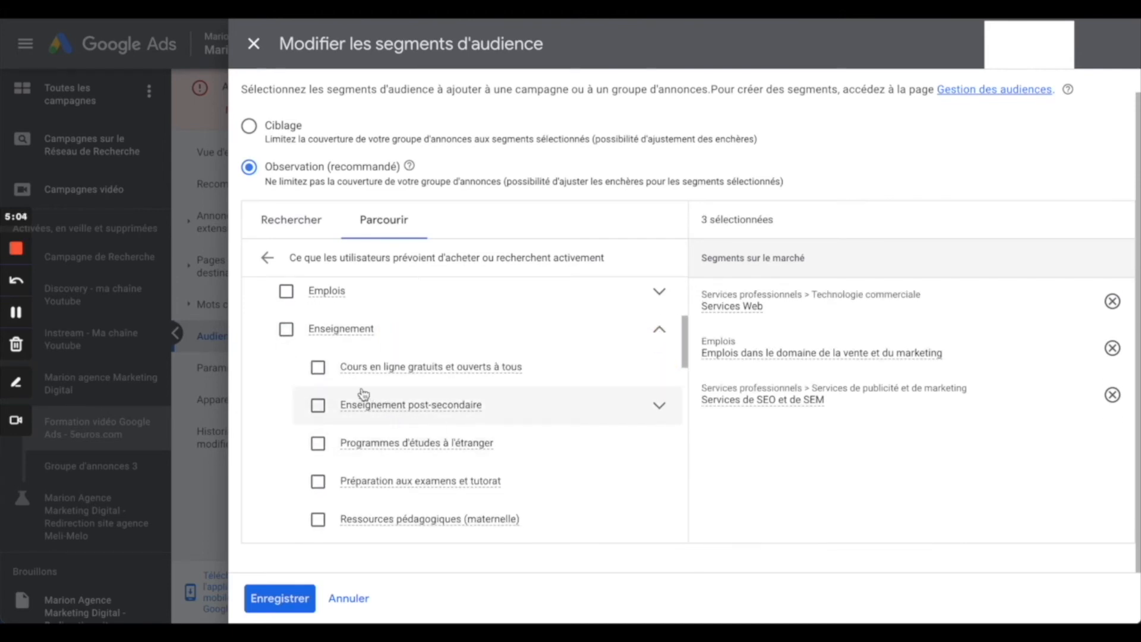
left_click(286, 329)
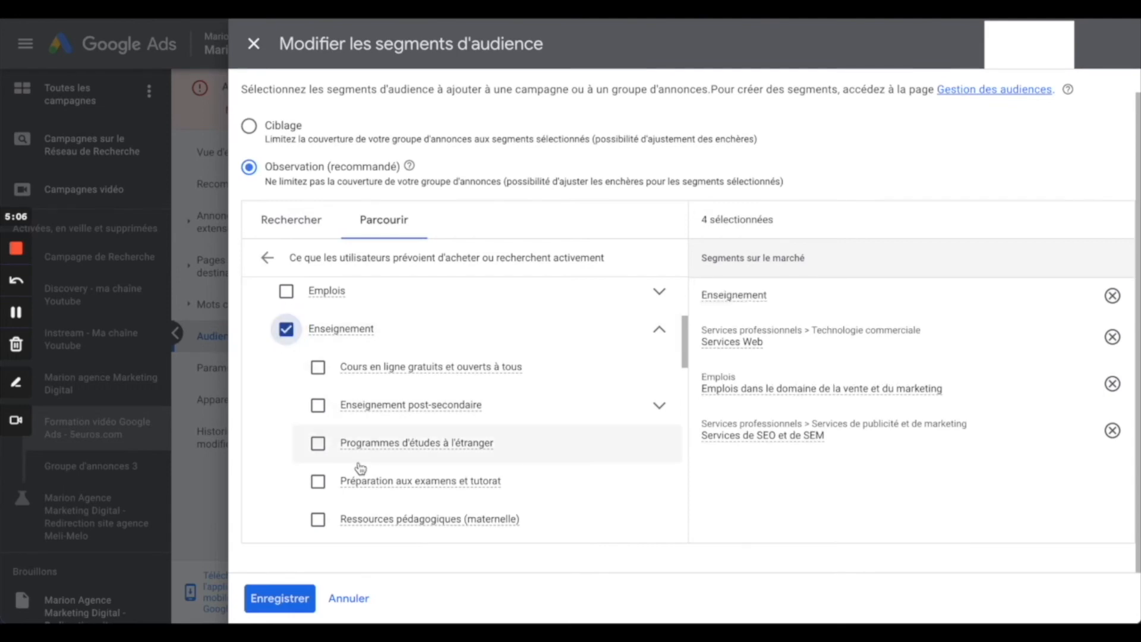
left_click(659, 328)
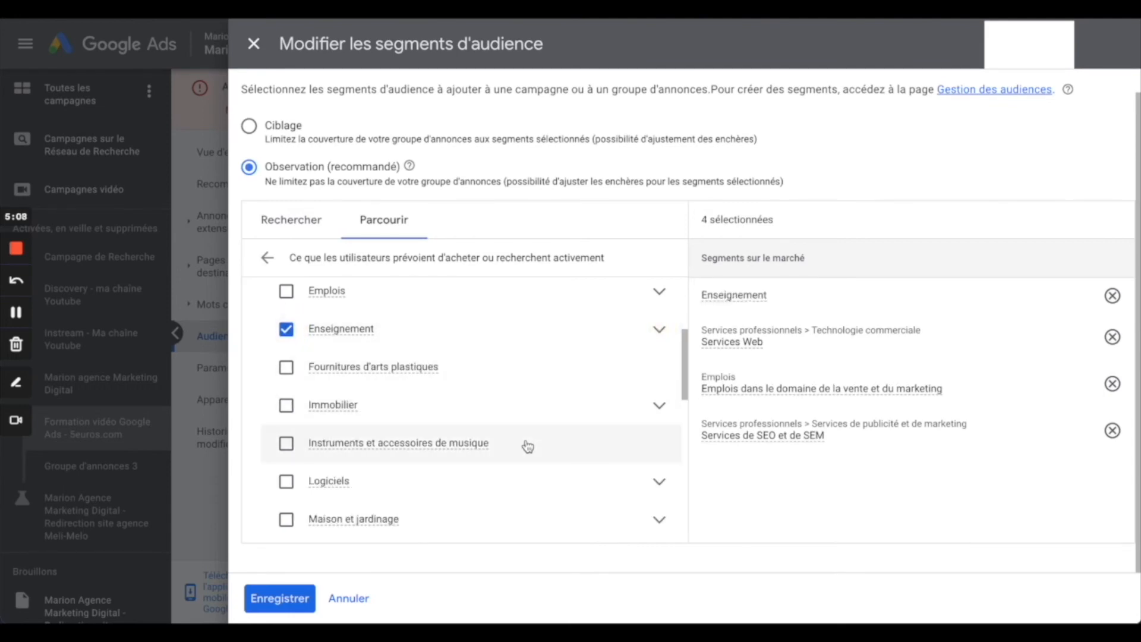
- Check the categories "Interactions des utilisateurs avec votre entreprise" and "Vos segments d'audience combinés" for usable segments, and return to the category overview
left_click(266, 257)
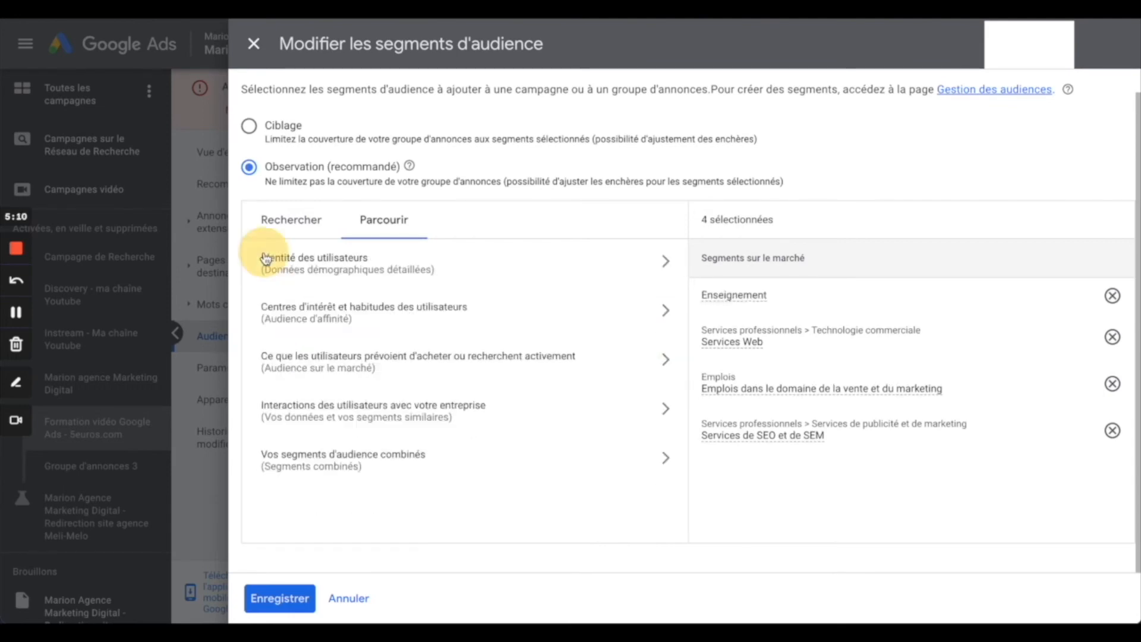
left_click(398, 417)
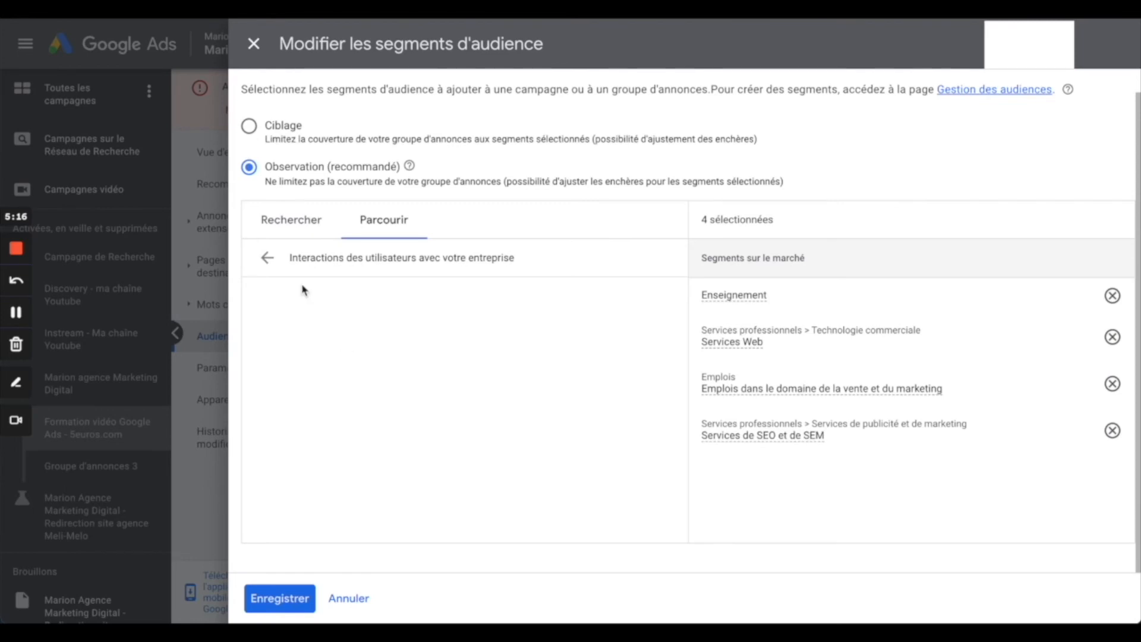
left_click(267, 257)
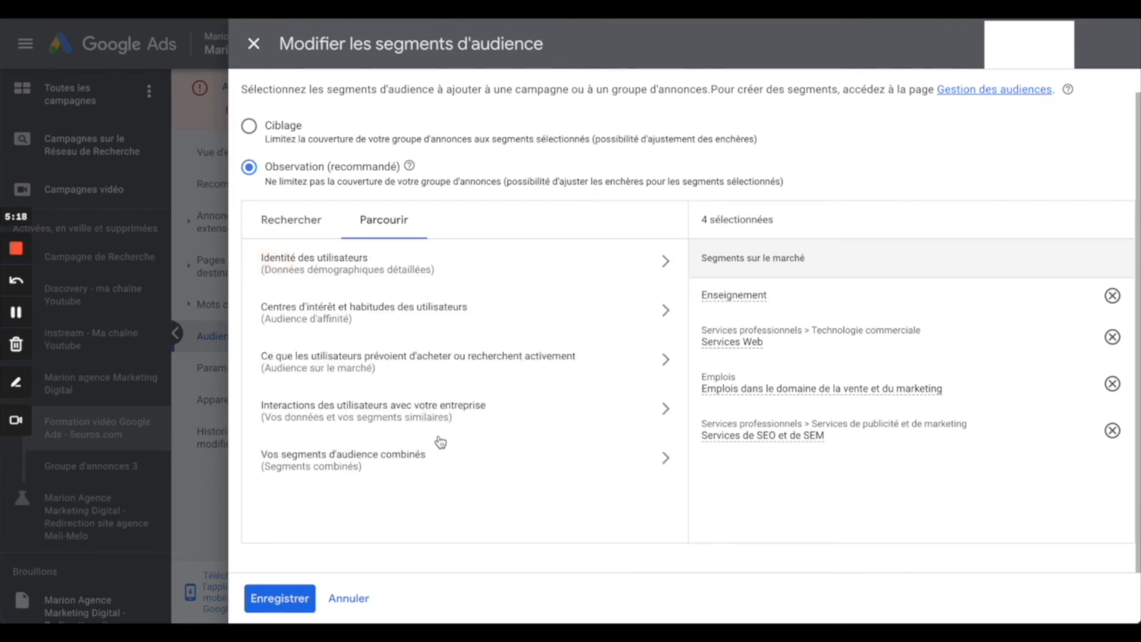
left_click(401, 465)
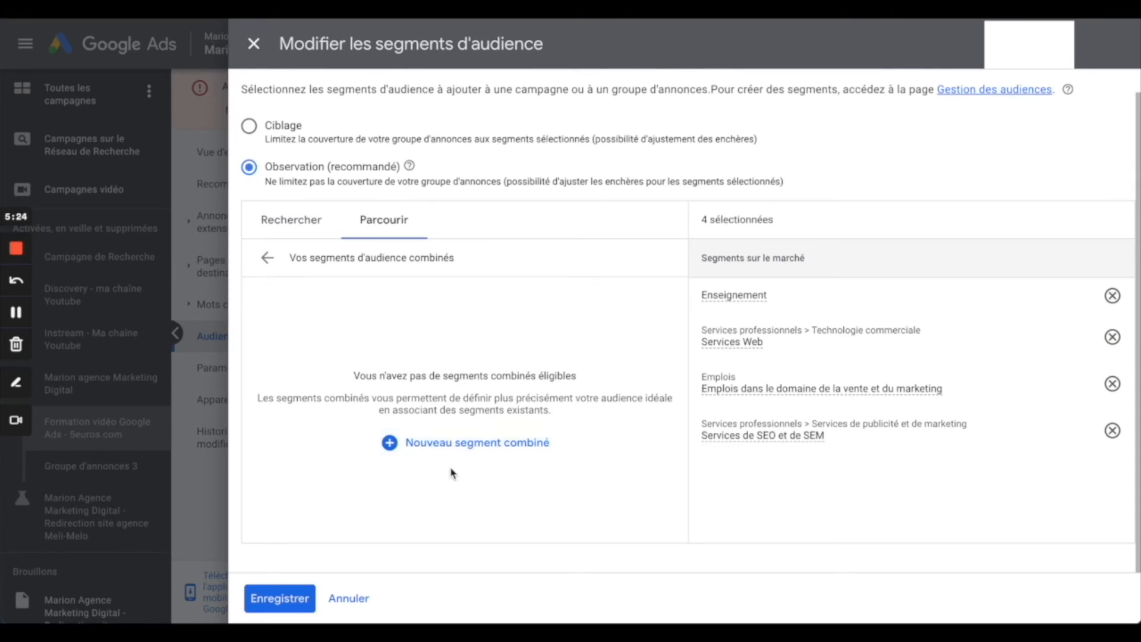
left_click(267, 257)
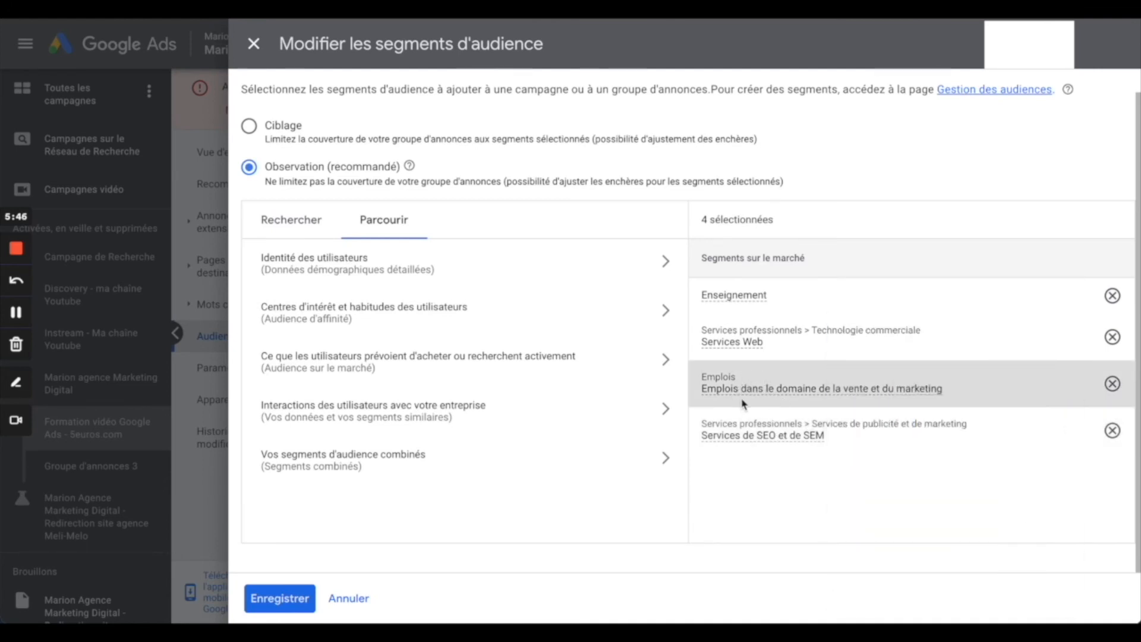
- Save the selected audience segments in observation mode for the ad group and open its search keywords list
mouse_move(805, 395)
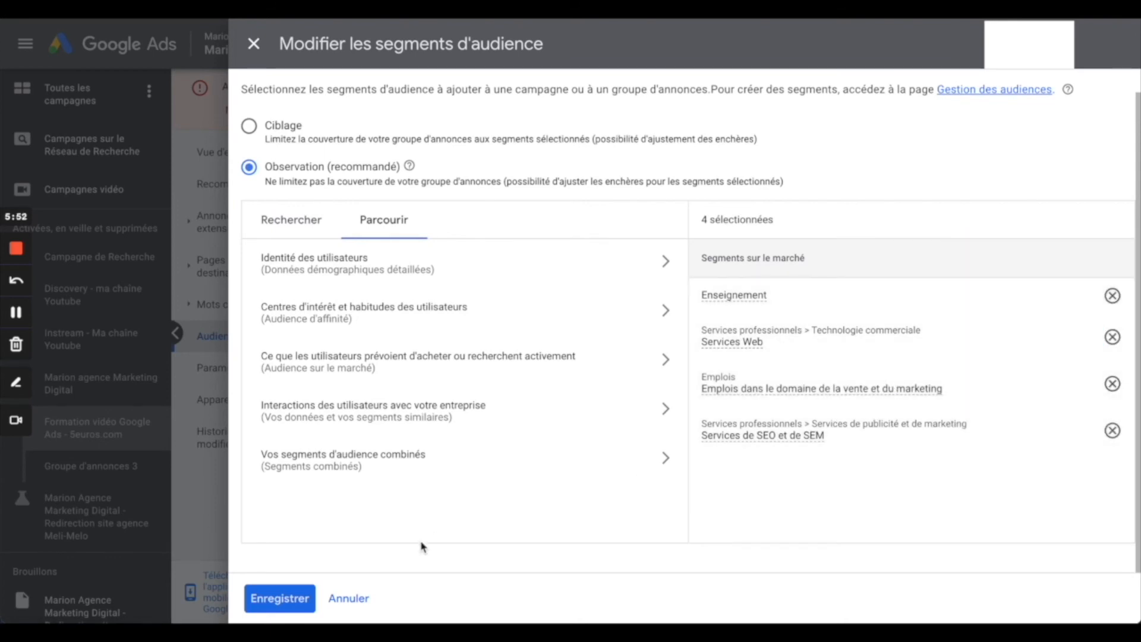
left_click(280, 598)
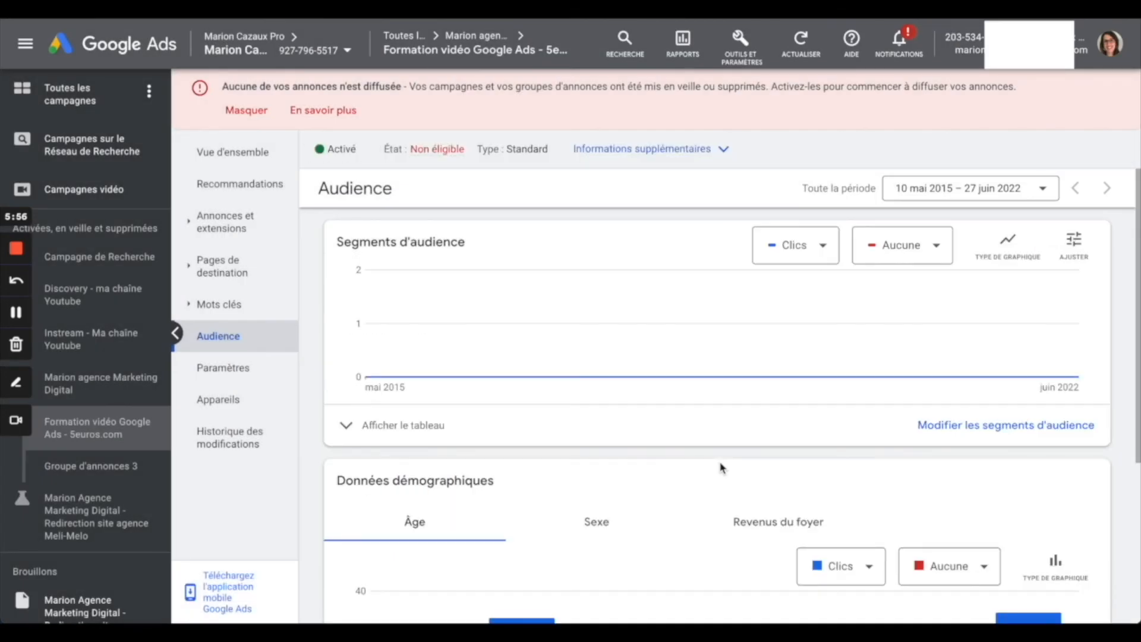
left_click(237, 222)
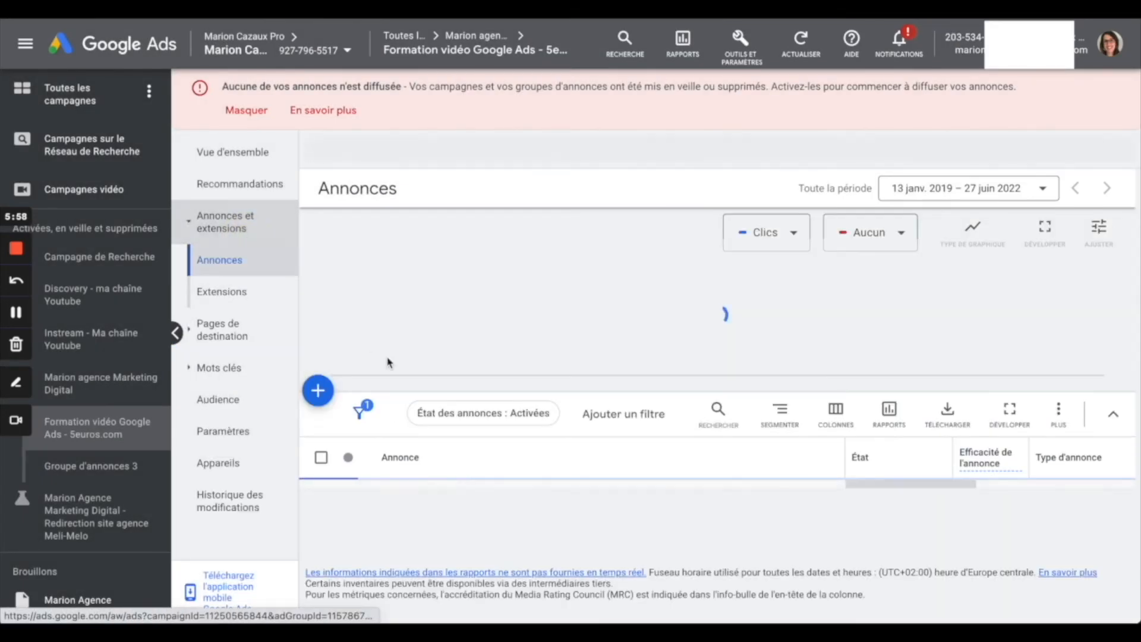
left_click(232, 368)
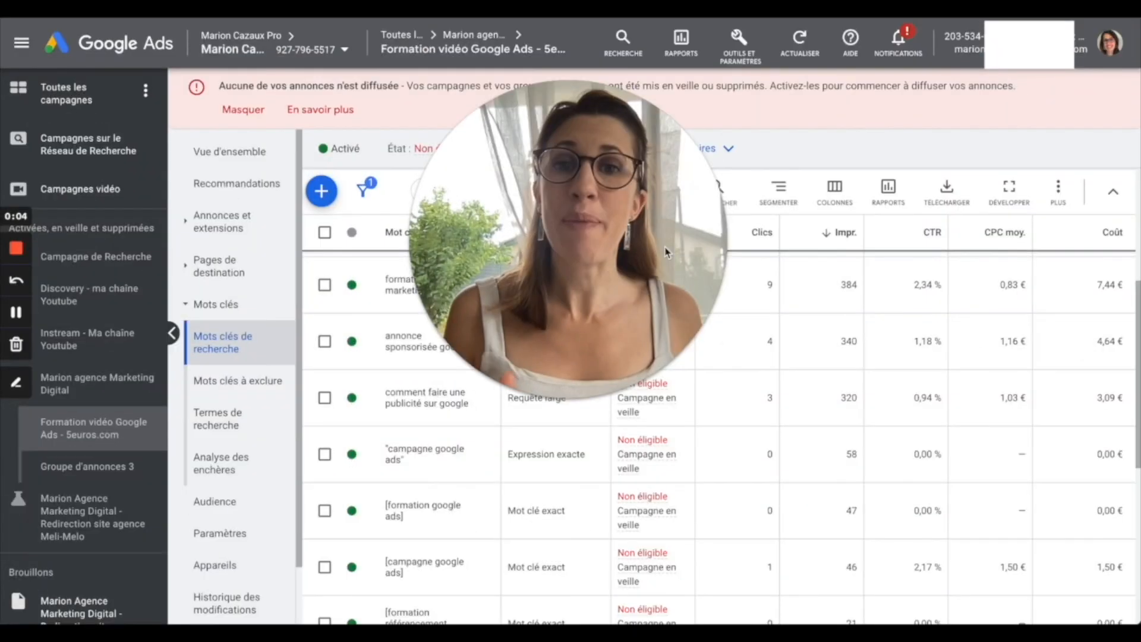